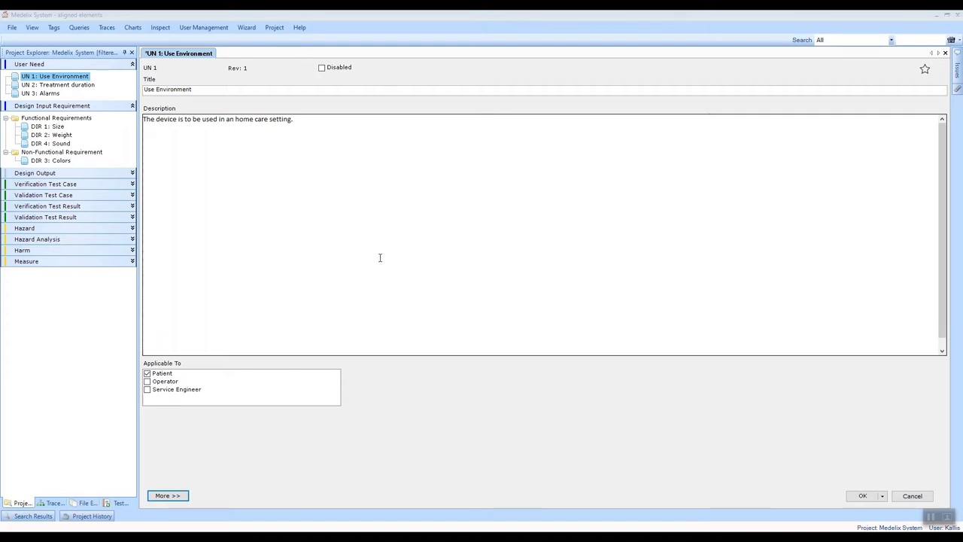
- Submit the edited UN 1 Use Environment need to bring up its change-comment gap form
click(865, 497)
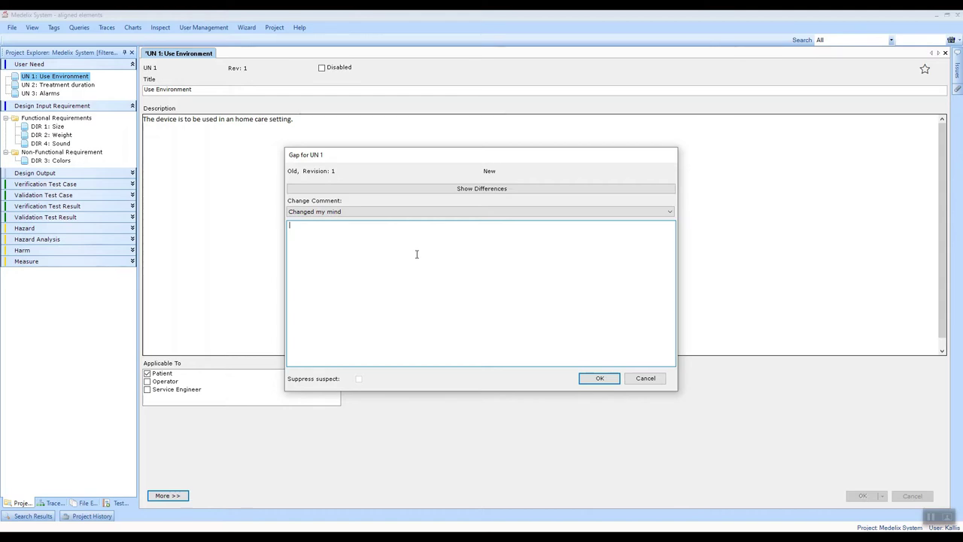
- Browse the standard change comments in the Change Comment list down to Corrected Formatting
click(376, 214)
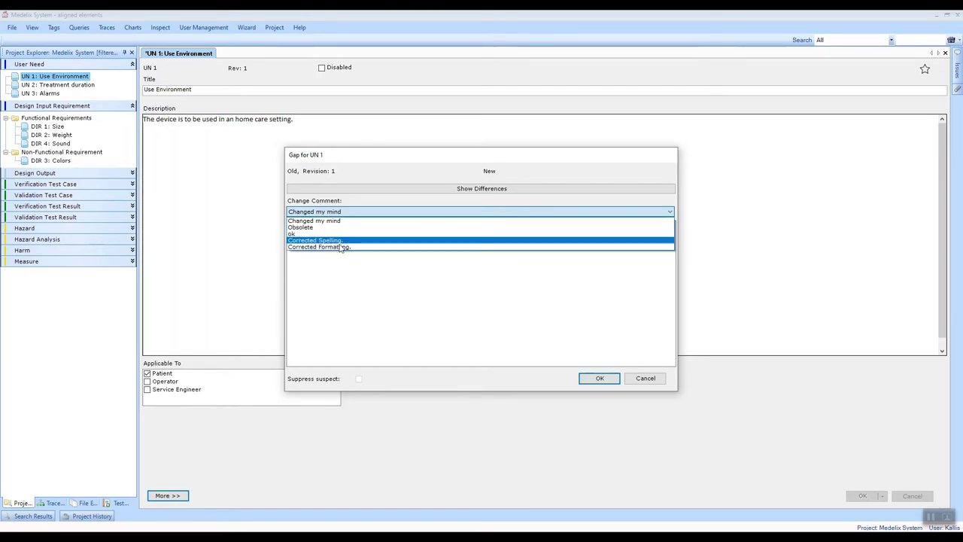
click(351, 301)
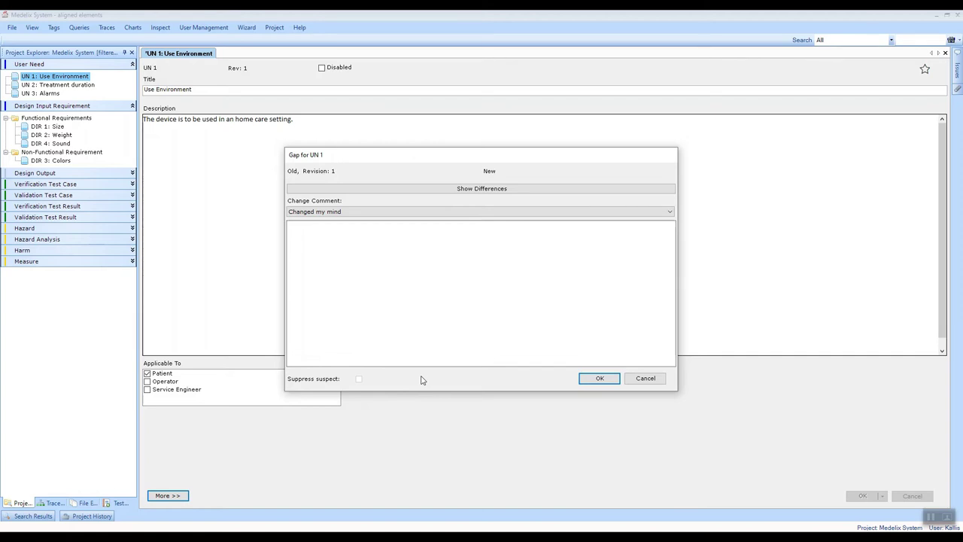
click(367, 213)
key(Down)
key(Down)
key(Down)
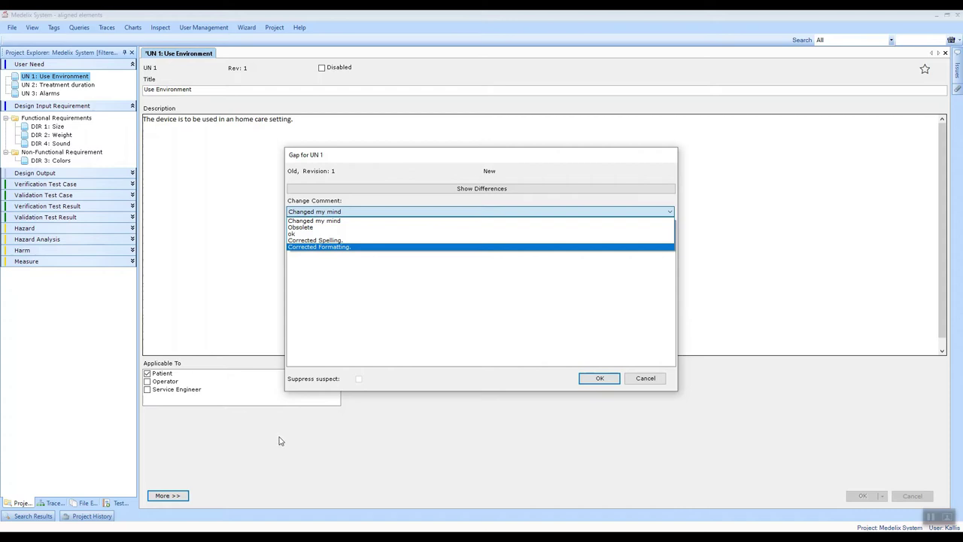
mouse_move(109, 538)
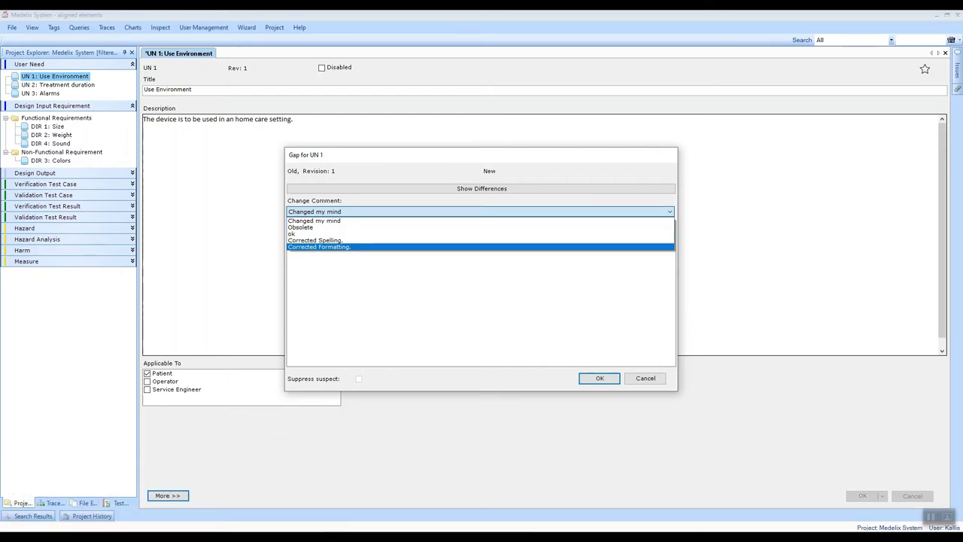
- Switch to Notepad showing GapFormSettings.xml with MaxUserEntries="5" and AllowAutoReuse="false"
key(alt+Tab)
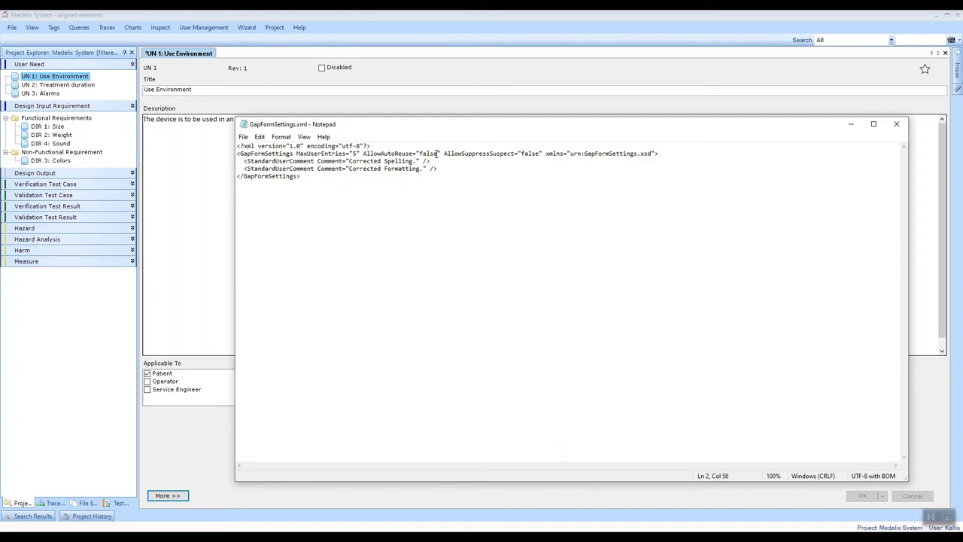
- Change AllowAutoReuse and AllowSuppressSuspect from false to true in GapFormSettings.xml
key(BackSpace)
key(BackSpace)
key(BackSpace)
key(BackSpace)
key(BackSpace)
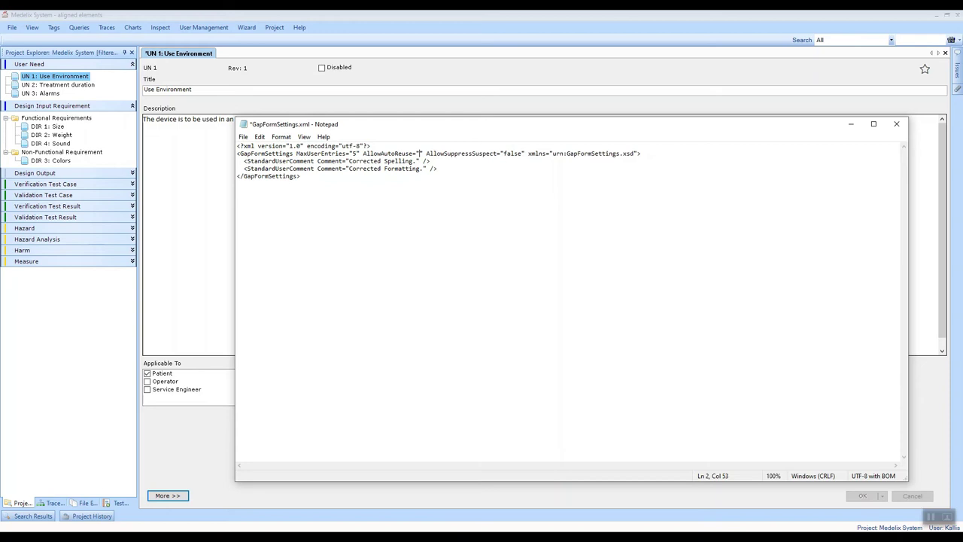
text(true)
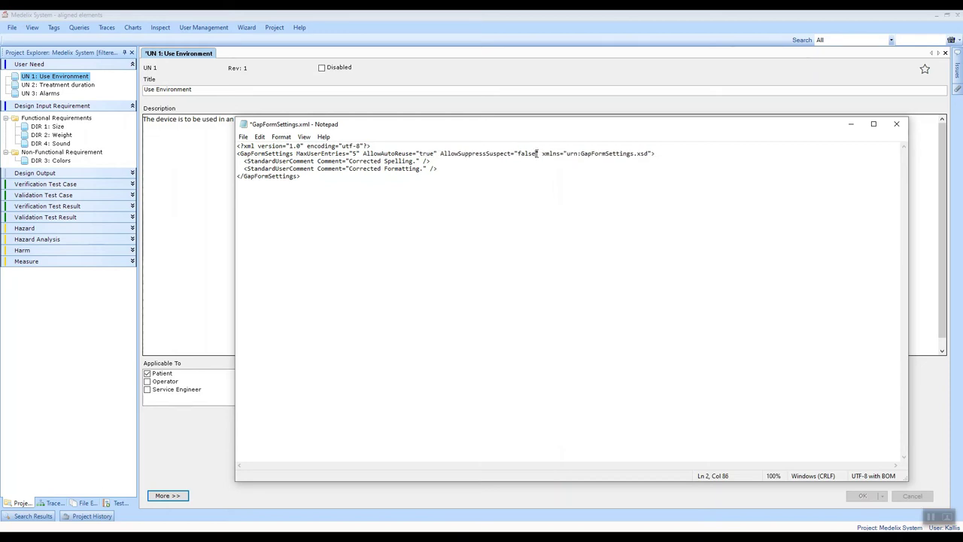
key(BackSpace)
key(BackSpace)
key(BackSpace)
key(BackSpace)
key(BackSpace)
text(true)
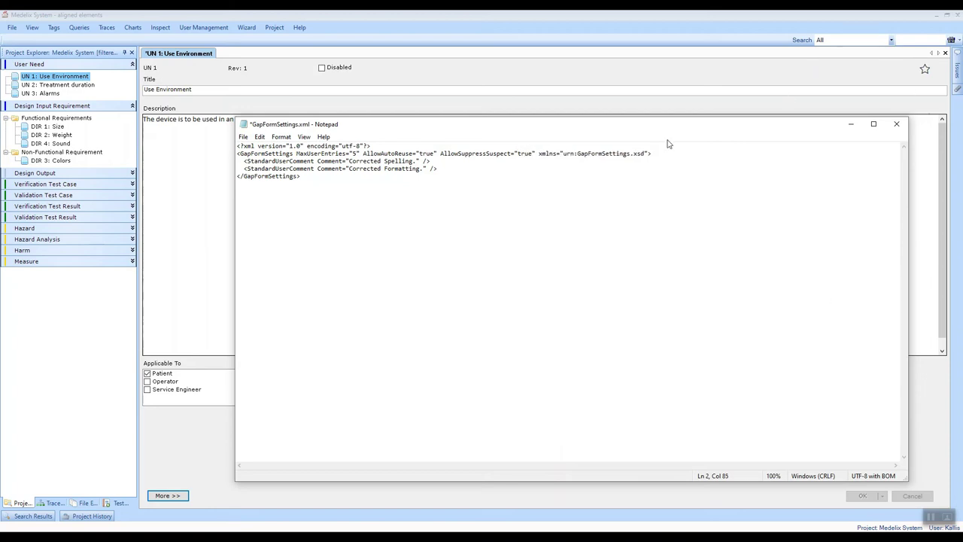
- Save GapFormSettings.xml and close Notepad
click(243, 137)
click(205, 181)
key(alt+F4)
- Cancel the gap form and discard the unsaved changes to UN 1
click(639, 379)
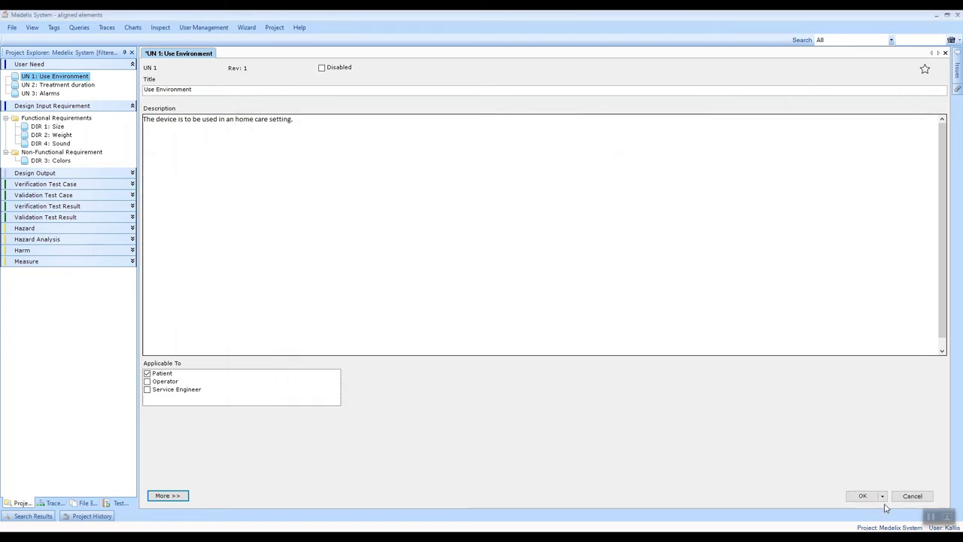
click(914, 497)
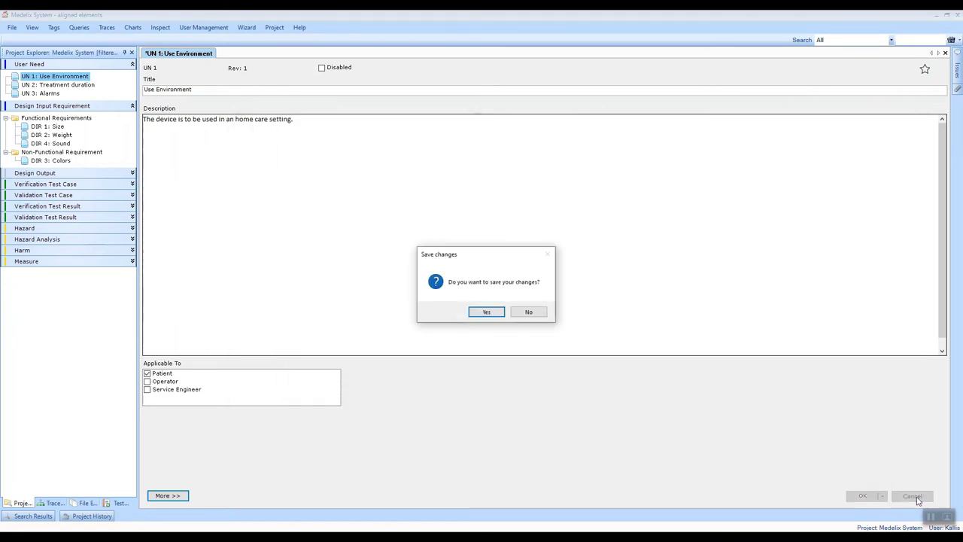
click(530, 312)
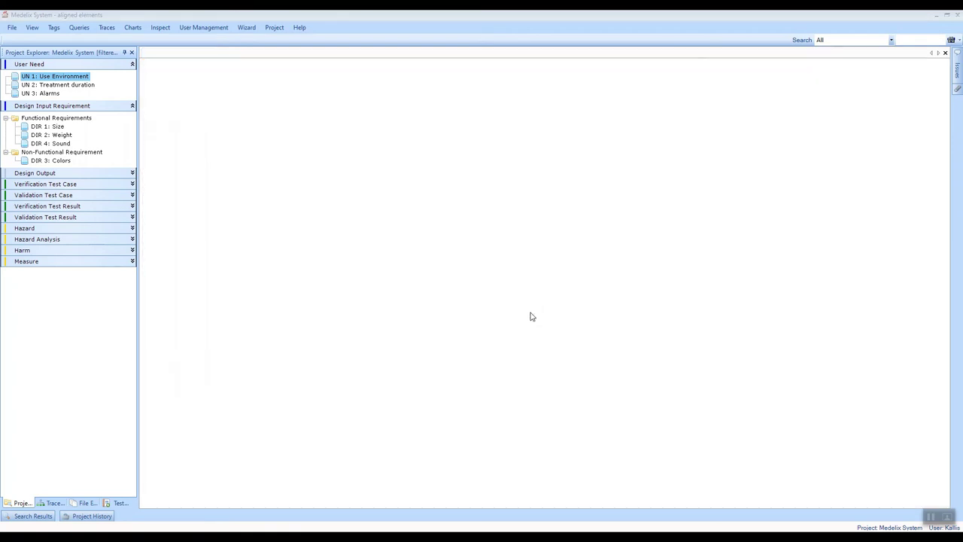
- Reopen the Medelix System project from Recent Projects and log in with the account password
click(11, 29)
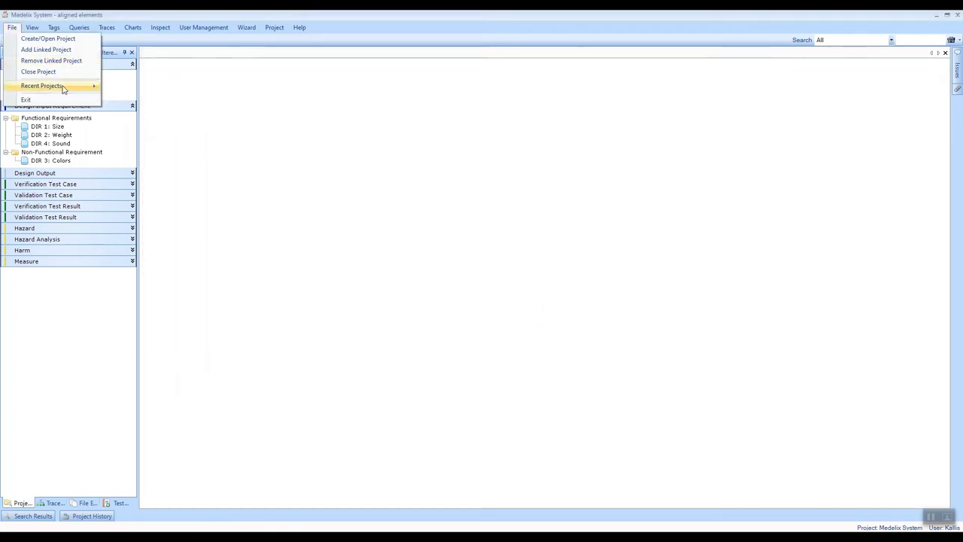
mouse_move(64, 87)
click(152, 88)
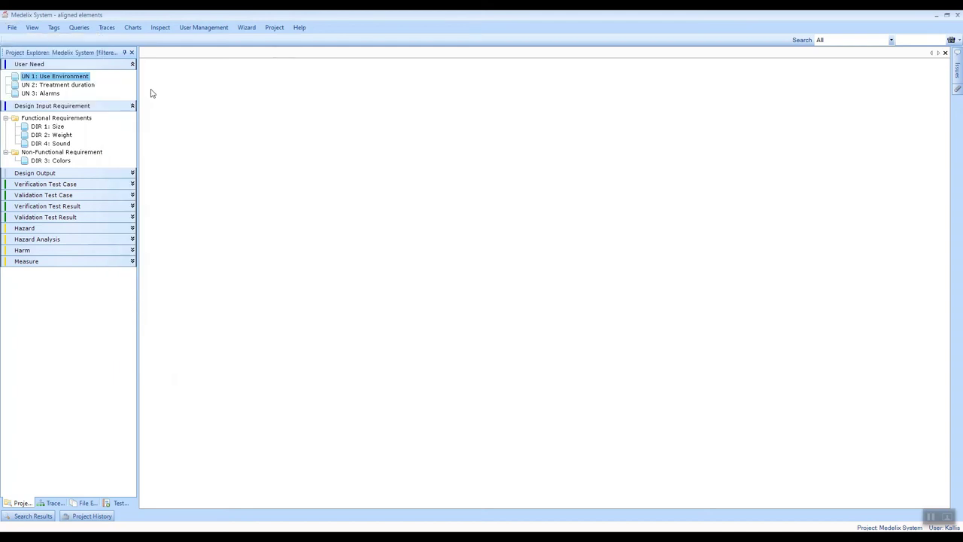
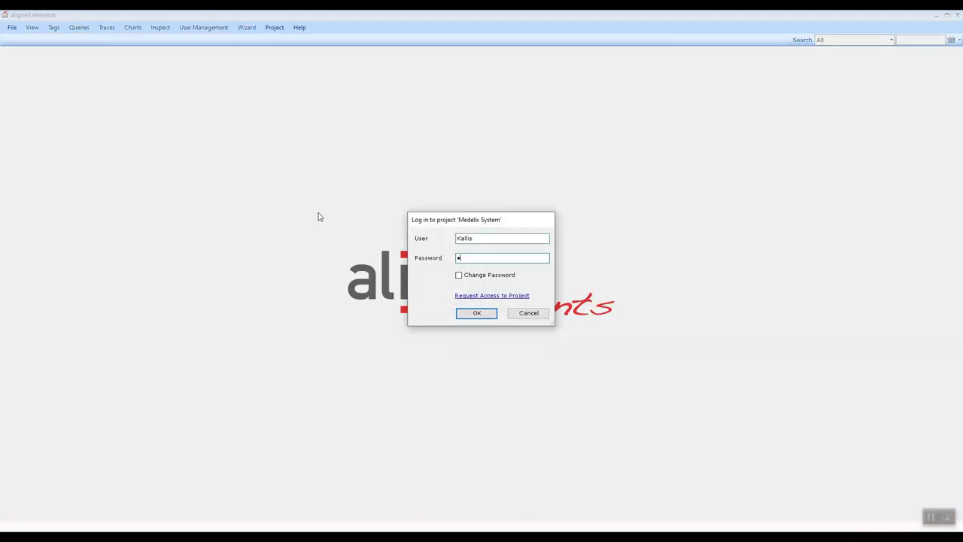
key(Return)
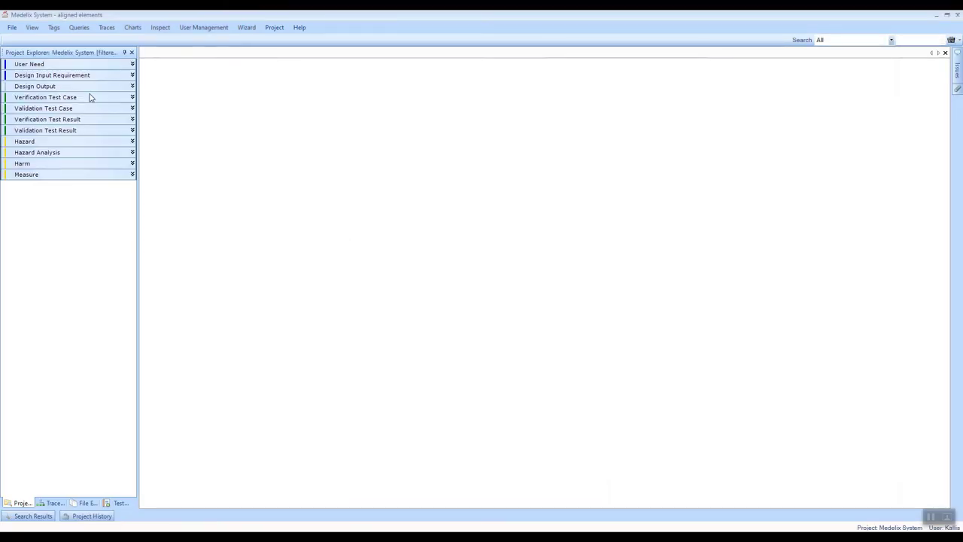
- Change "home-care" to "home care" in the UN 1 description and submit the edit
click(61, 68)
click(35, 76)
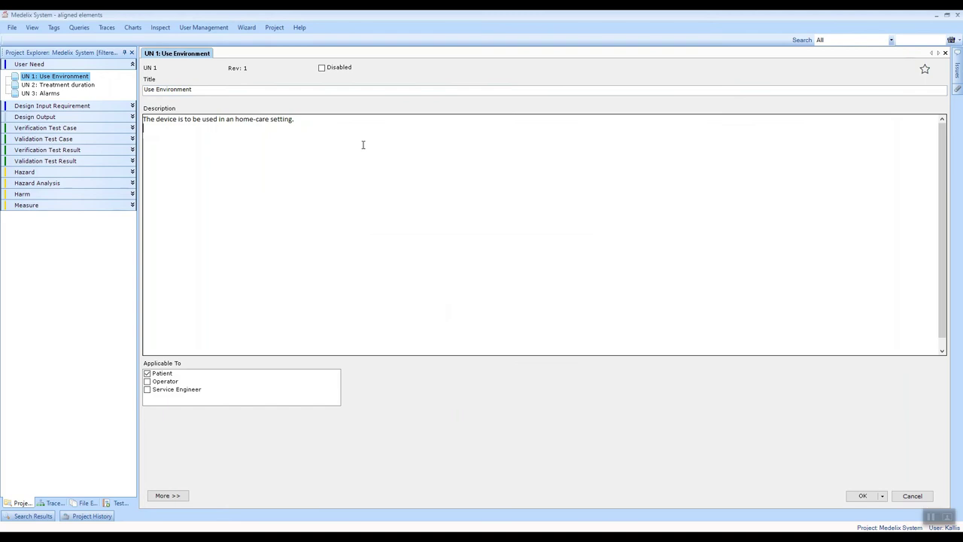
click(257, 119)
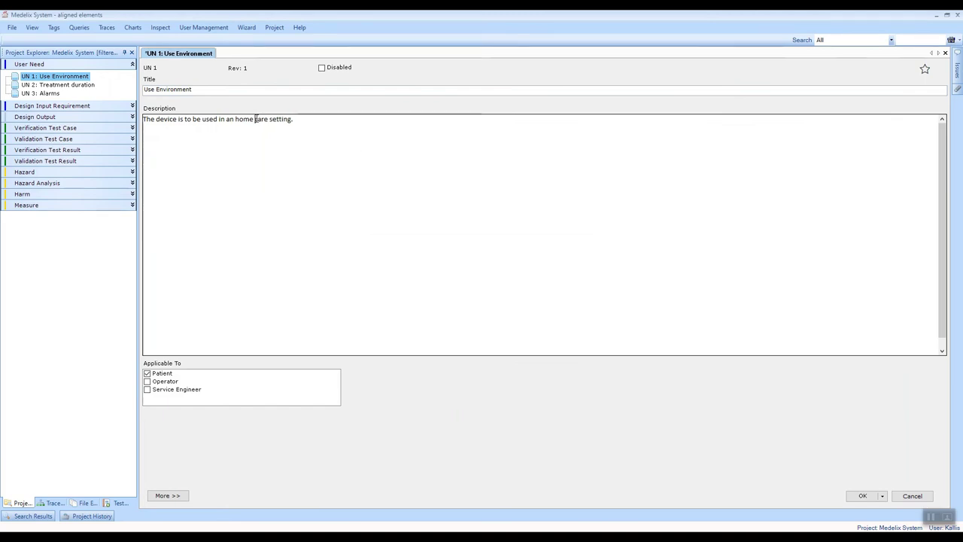
key(BackSpace)
click(851, 496)
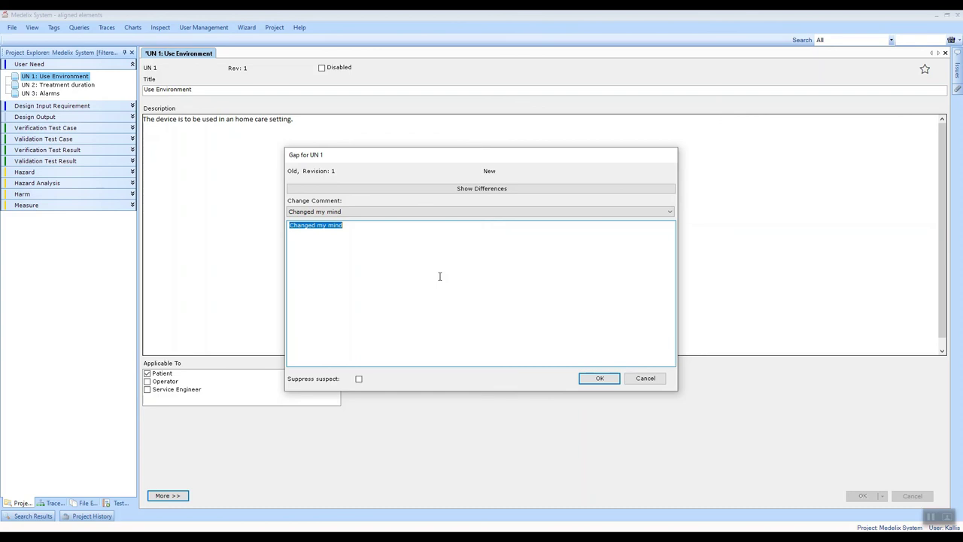
- Tick Suppress suspect in the Gap for UN 1 form, keeping the comment "Changed my mind"
click(359, 379)
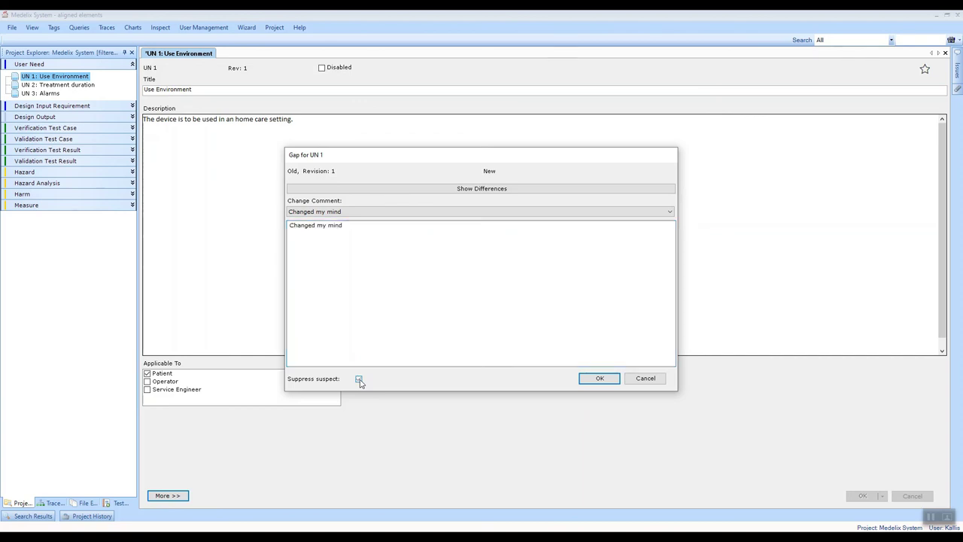